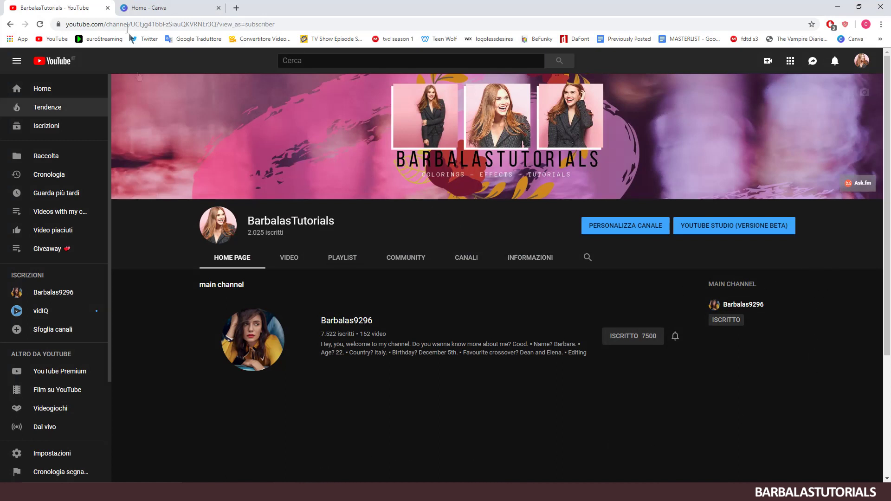
From the Canva home page, create a new blank YouTube Channel Art design.
click(133, 5)
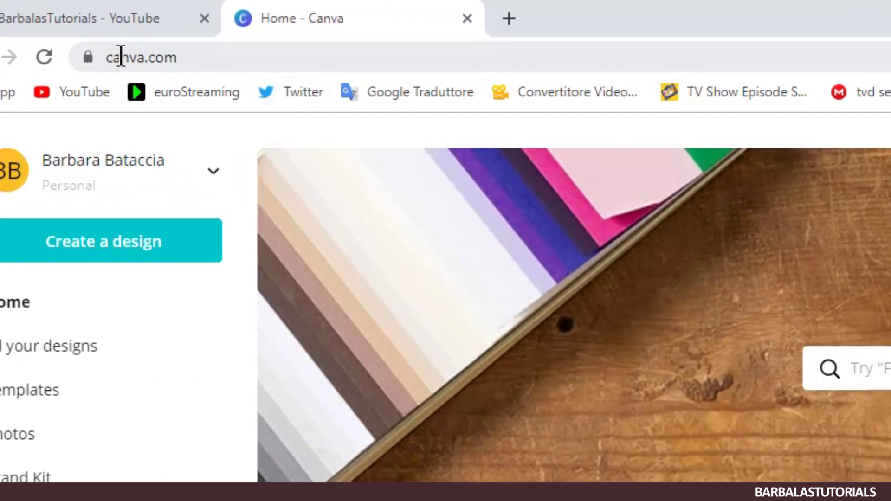
click(121, 57)
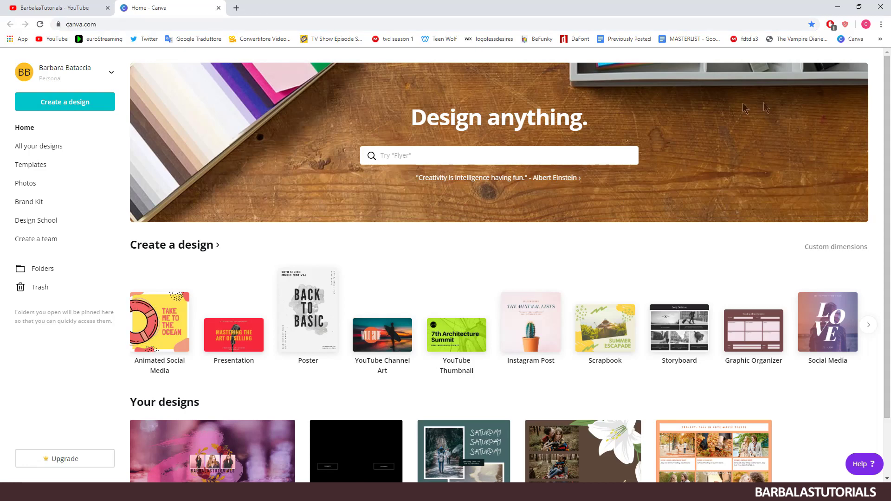
click(76, 103)
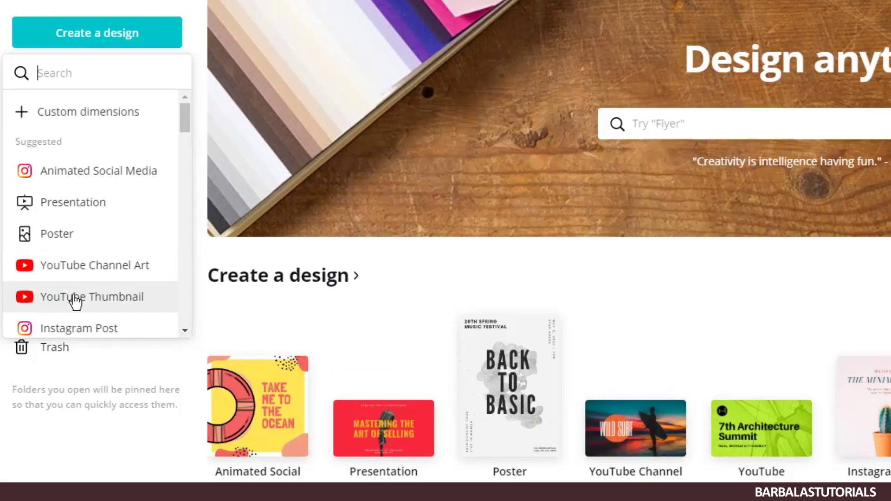
scroll(114, 302, down, 3)
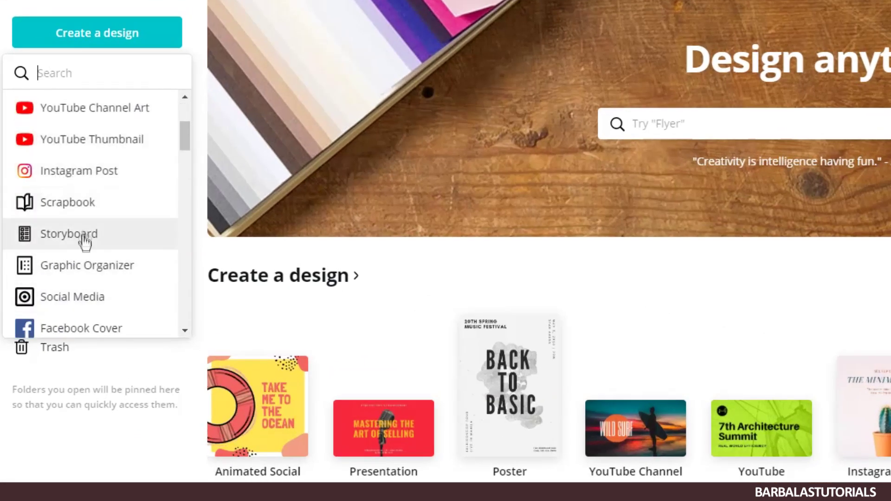
scroll(87, 310, down, 4)
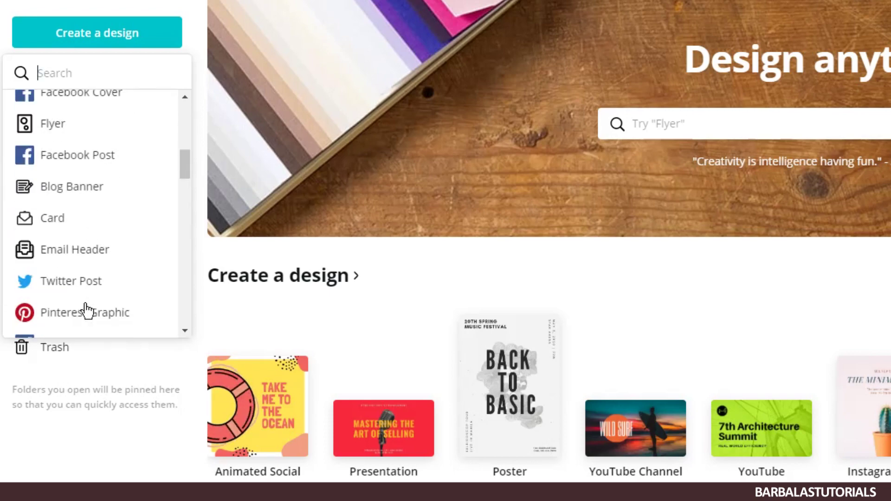
scroll(87, 310, up, 2)
scroll(87, 310, up, 5)
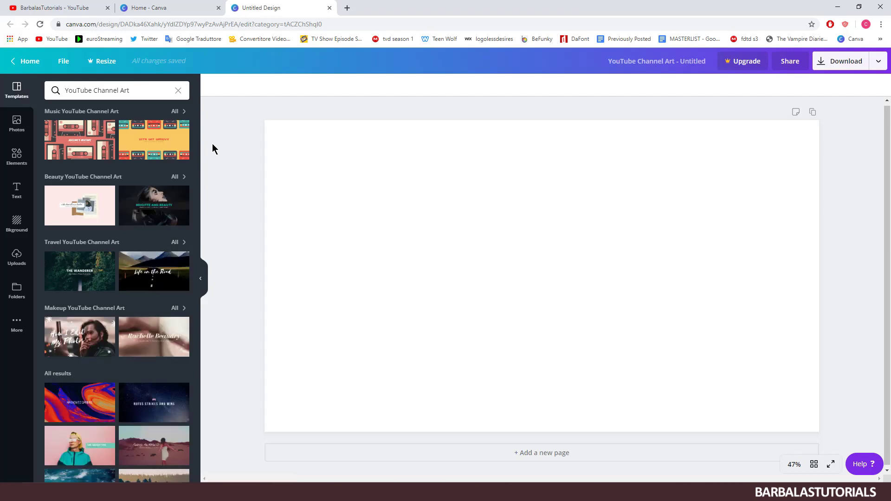
Apply the black three-photo template and replace its background with the blurred pink bokeh image.
scroll(139, 232, down, 4)
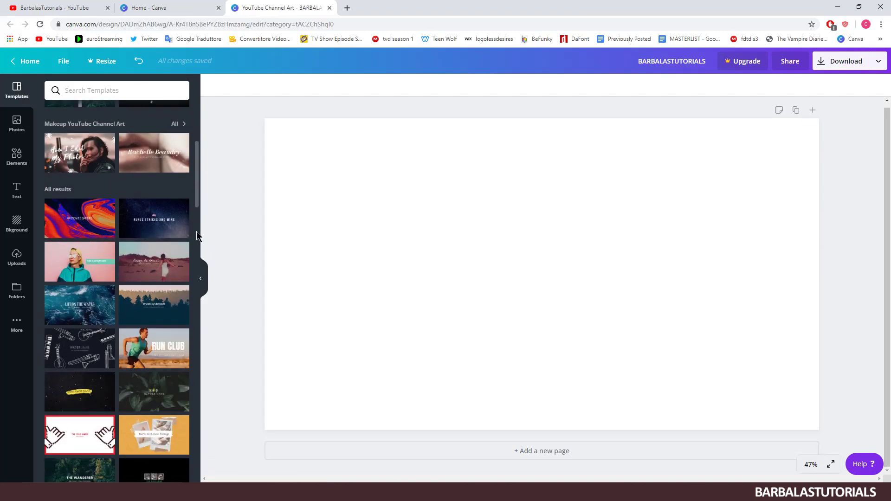
scroll(110, 311, down, 2)
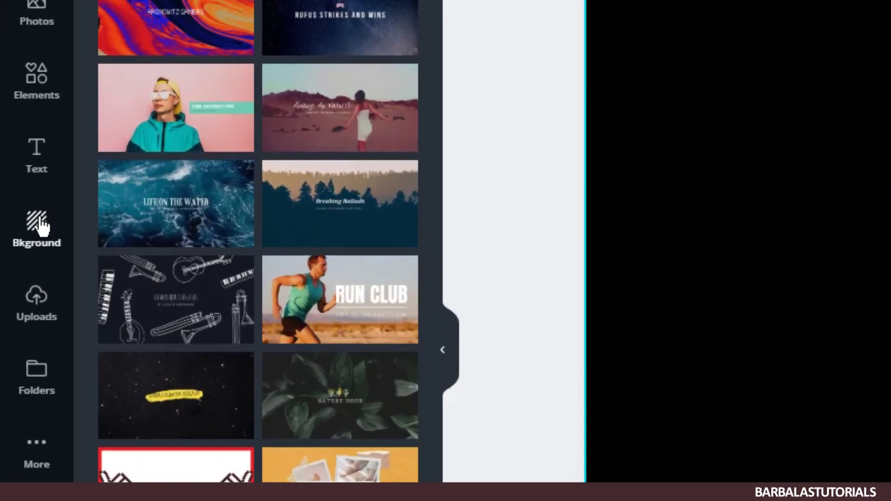
click(16, 221)
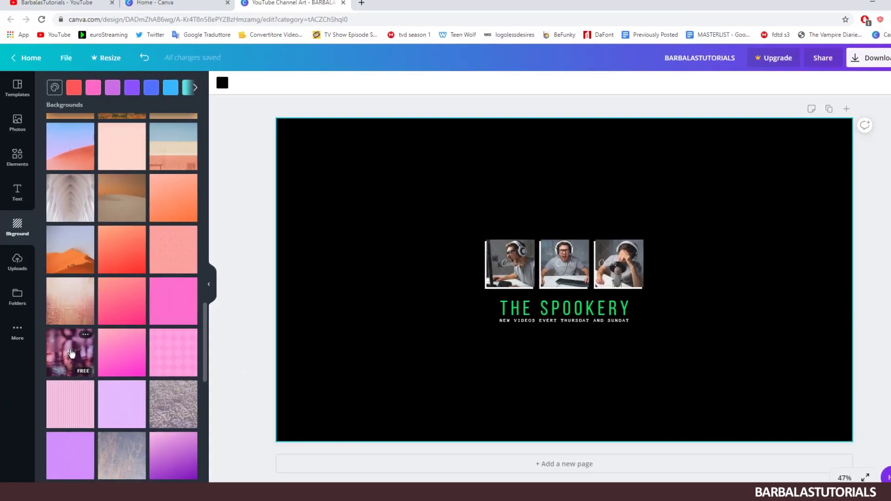
click(69, 344)
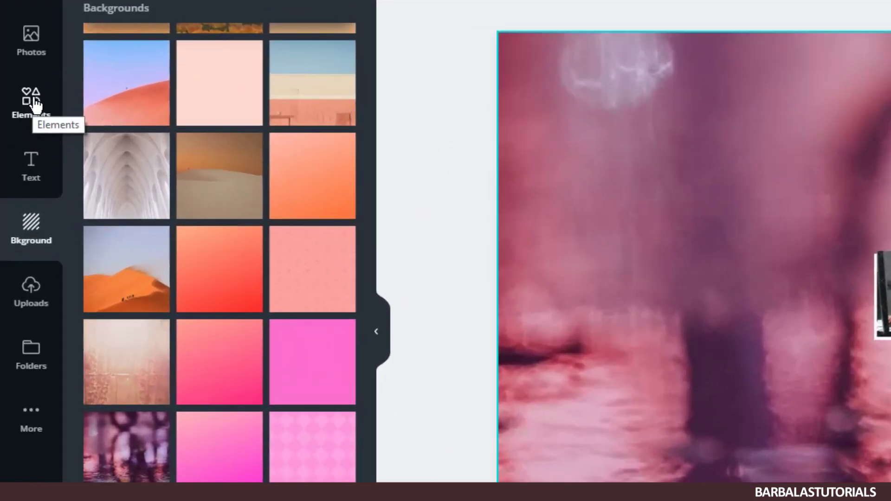
Add the pink brush stroke element and send it to the back behind the photos and title.
click(36, 104)
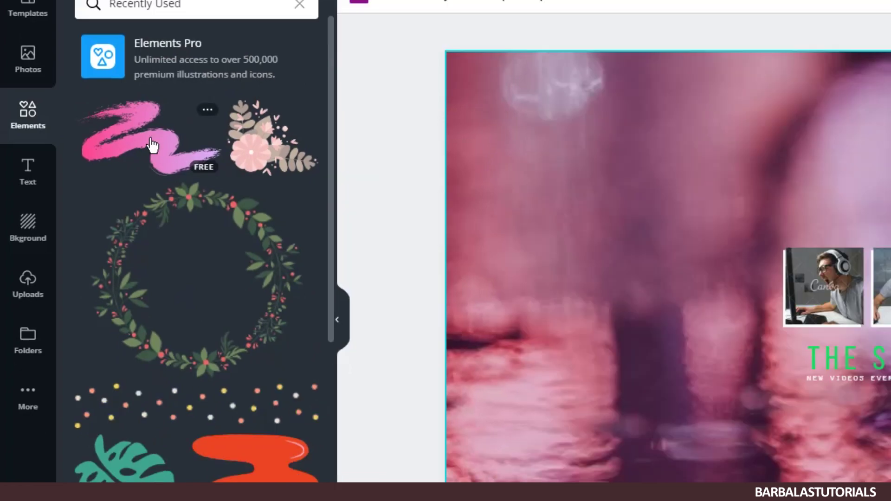
click(152, 146)
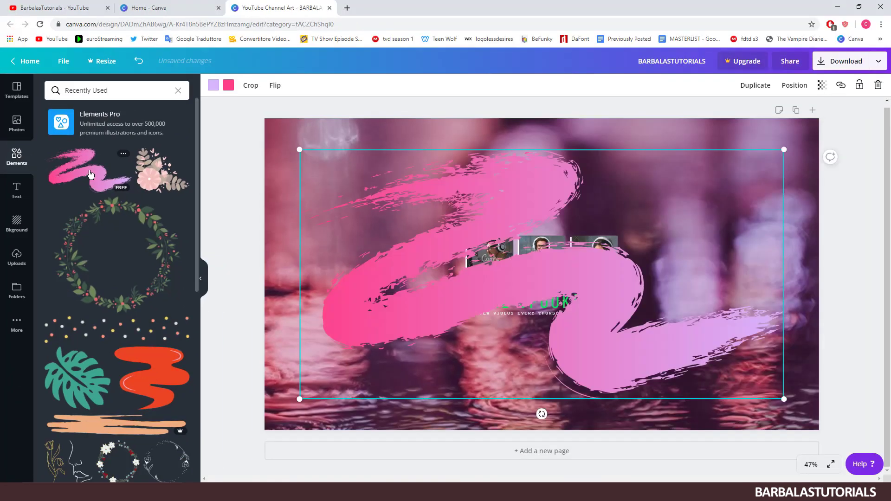
click(796, 87)
click(750, 133)
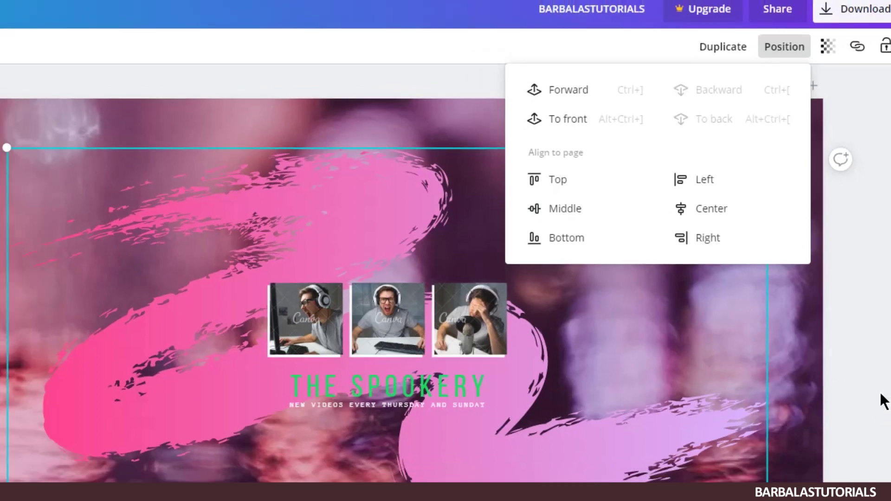
click(883, 407)
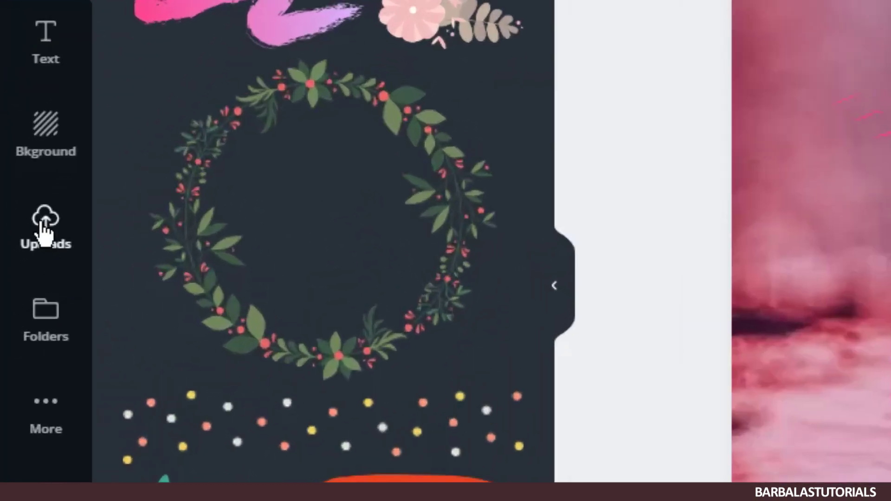
click(45, 230)
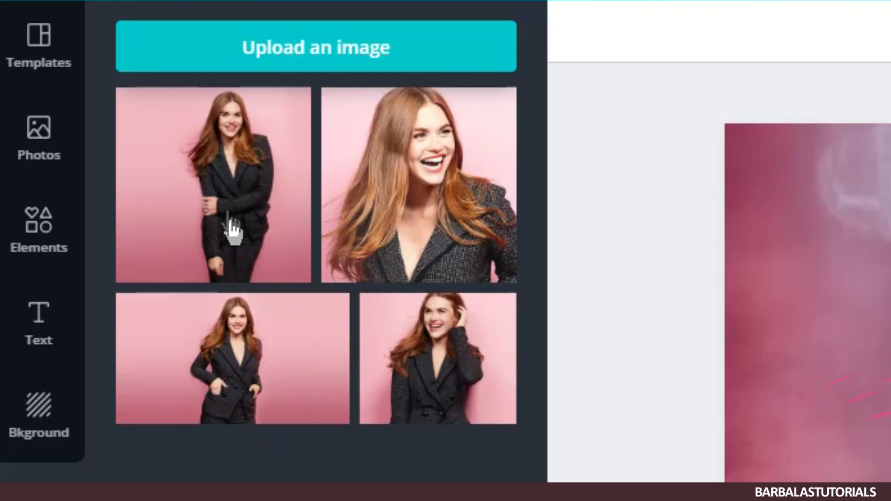
Drop the uploaded portrait photos of the woman in the dark suit into the template's photo frames.
mouse_move(224, 195)
drag(207, 199, 890, 458)
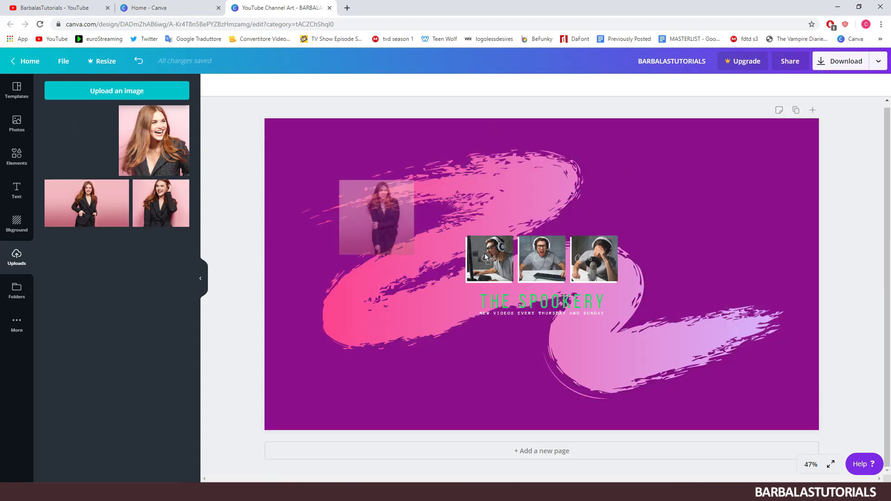
drag(485, 254, 490, 256)
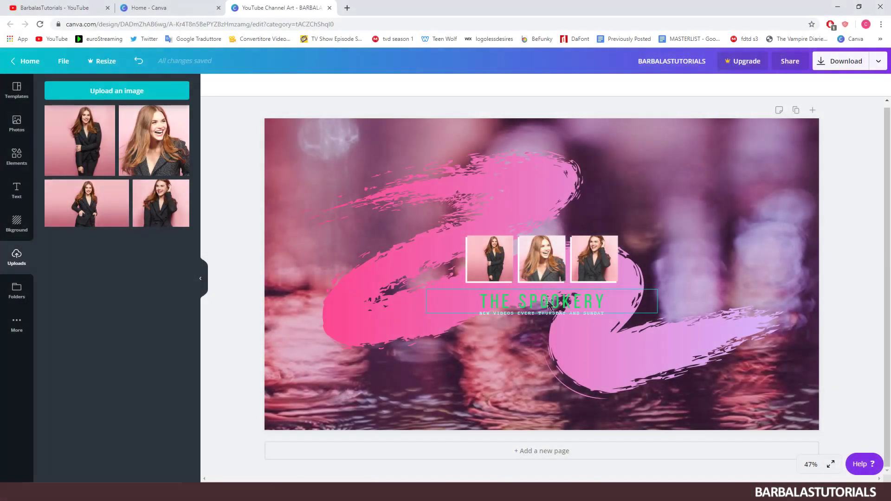
click(549, 303)
Replace the THE SPOOKERY title with 'BARBALASTUTORIALS' and colour it black.
click(549, 303)
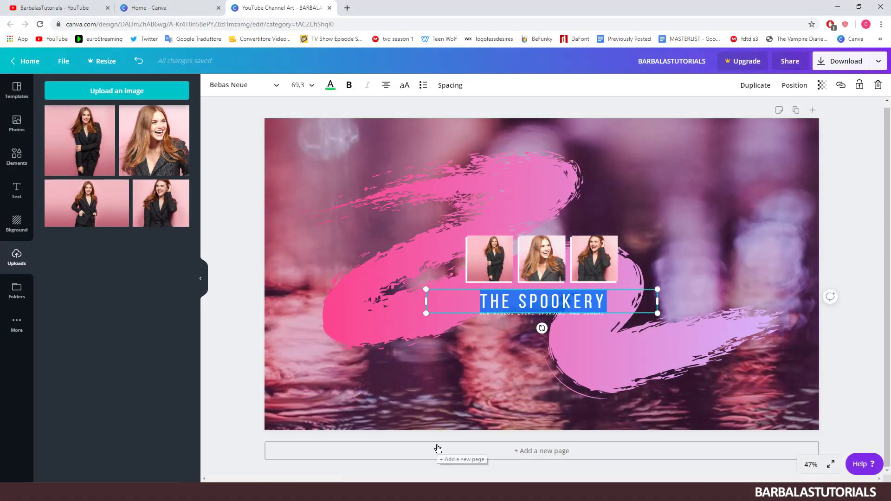
key(BackSpace)
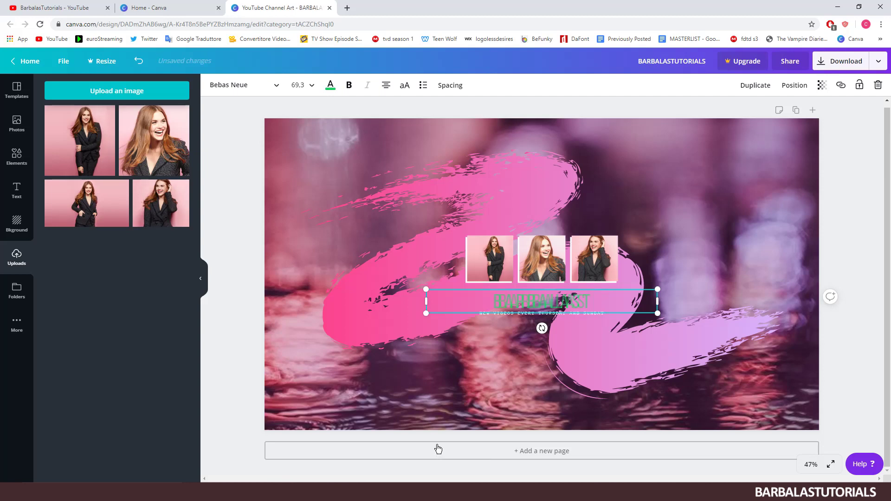
text(BARBALASTUTORIALS)
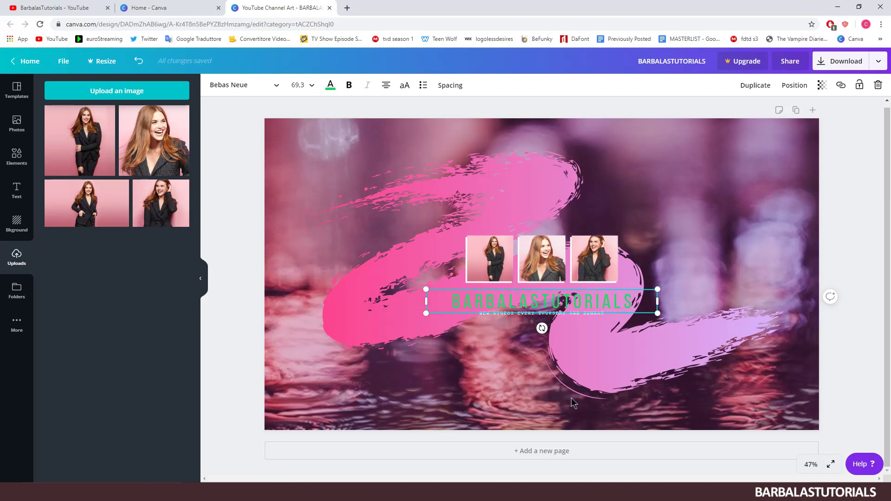
click(330, 87)
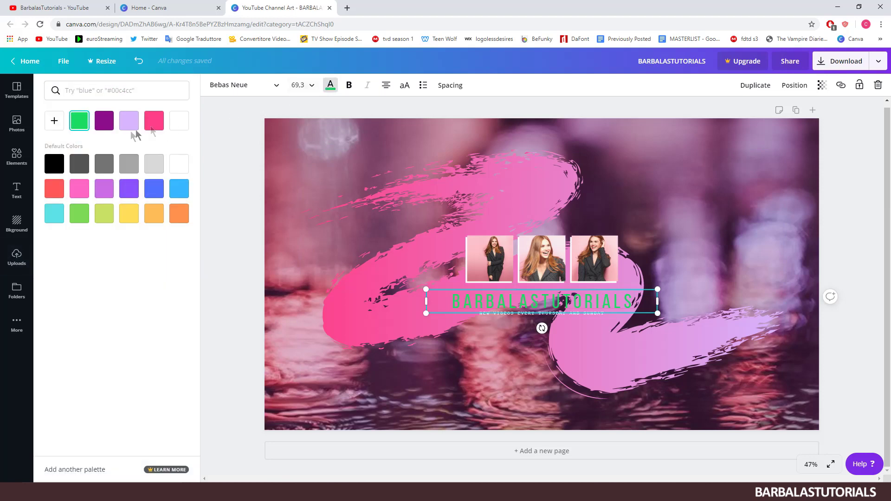
click(55, 170)
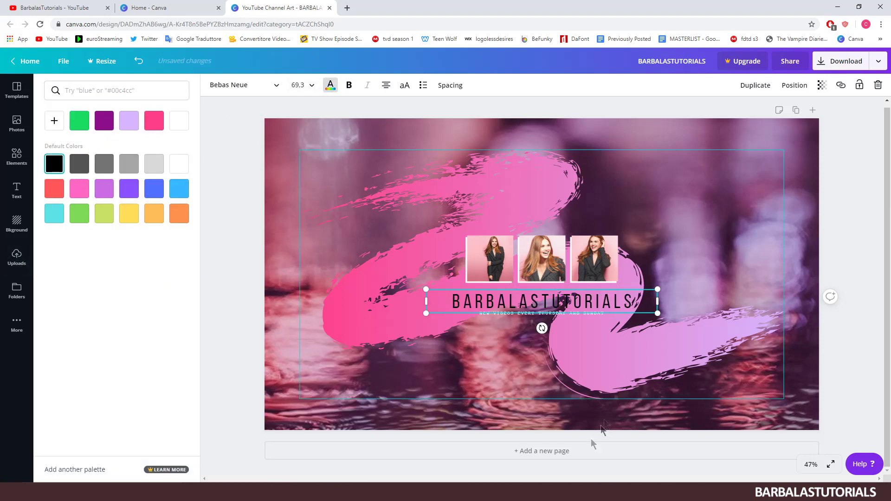
click(494, 425)
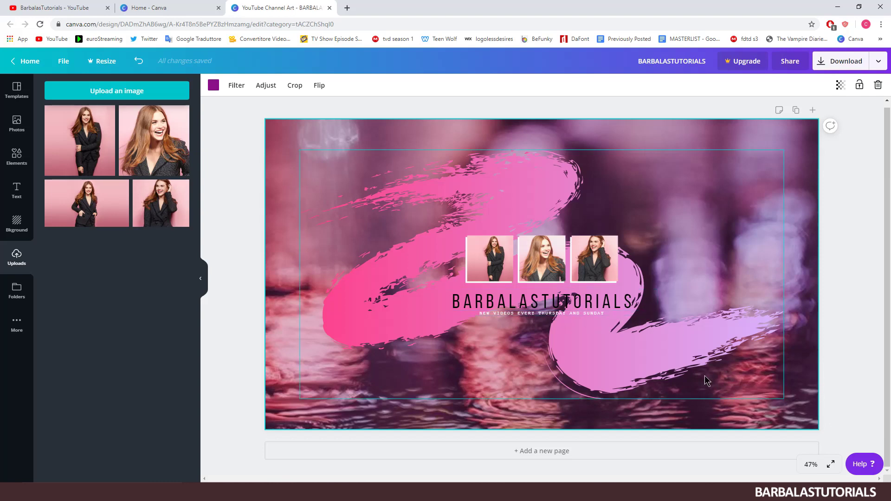
Shrink the pink brush stroke and centre it on the canvas.
click(690, 370)
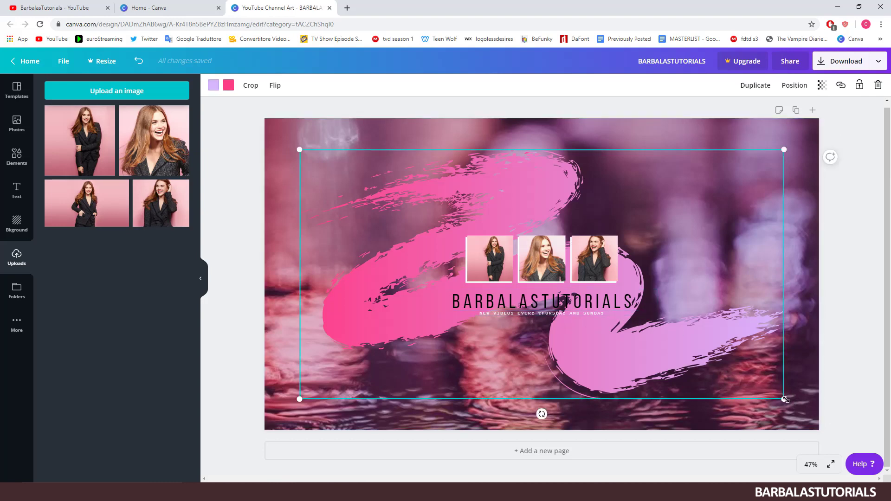
drag(784, 399, 730, 367)
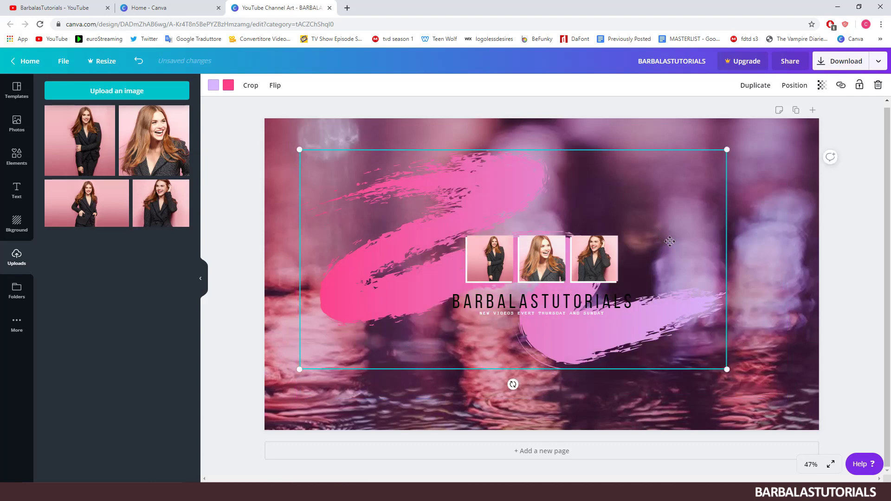
drag(670, 241, 677, 246)
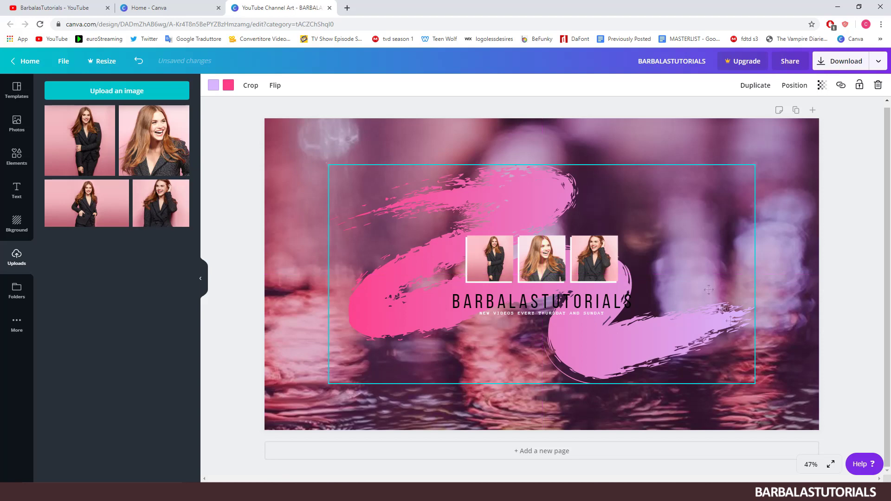
Add the autumn floral wreath, send it behind the title, and resize it to frame the photos.
click(20, 161)
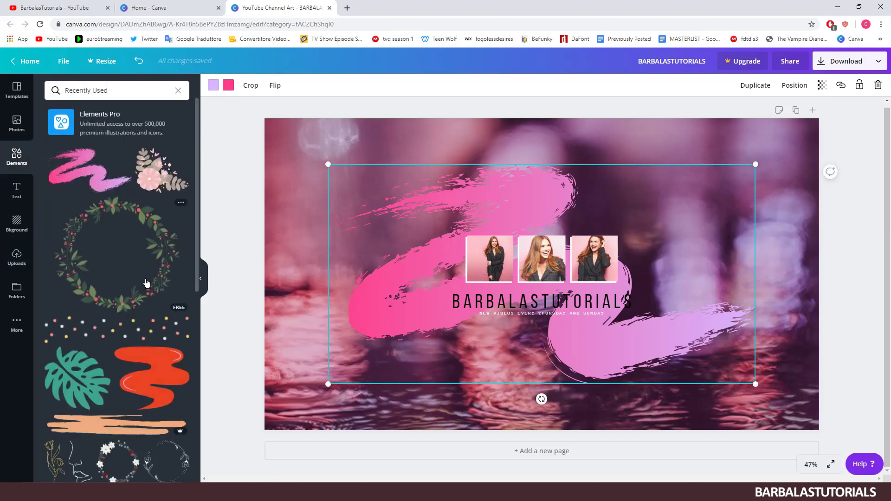
scroll(147, 282, down, 6)
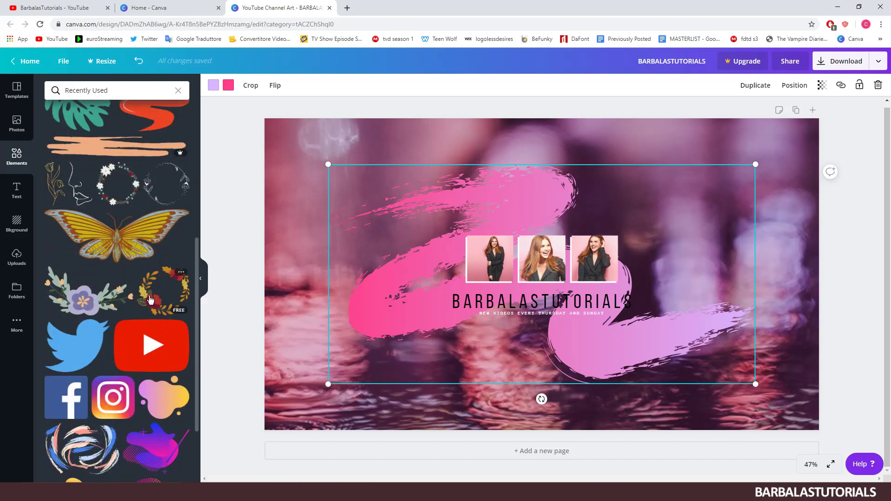
click(149, 300)
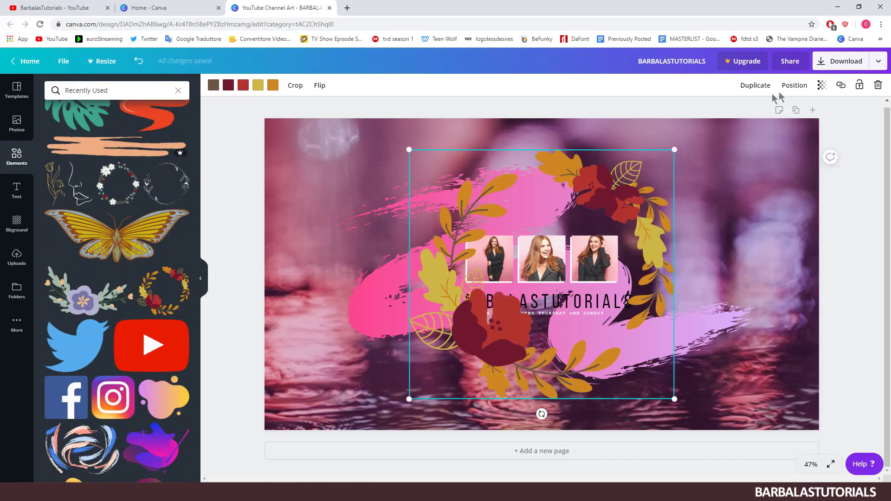
click(791, 89)
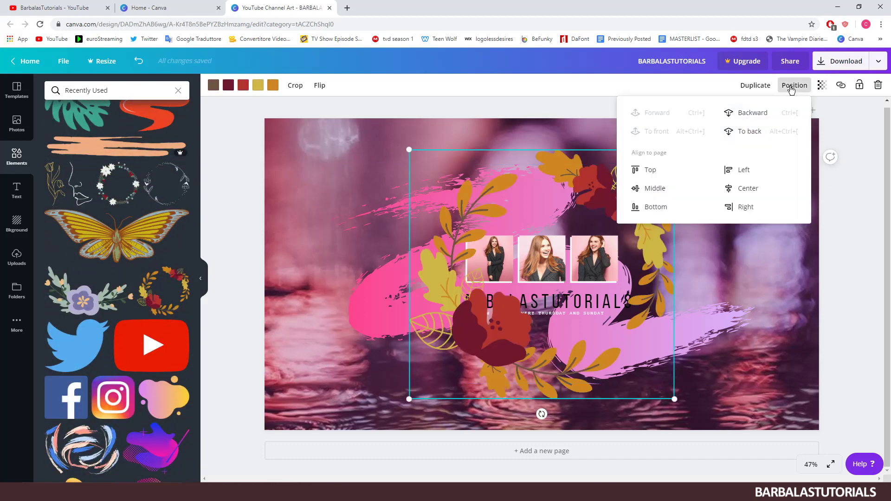
click(749, 117)
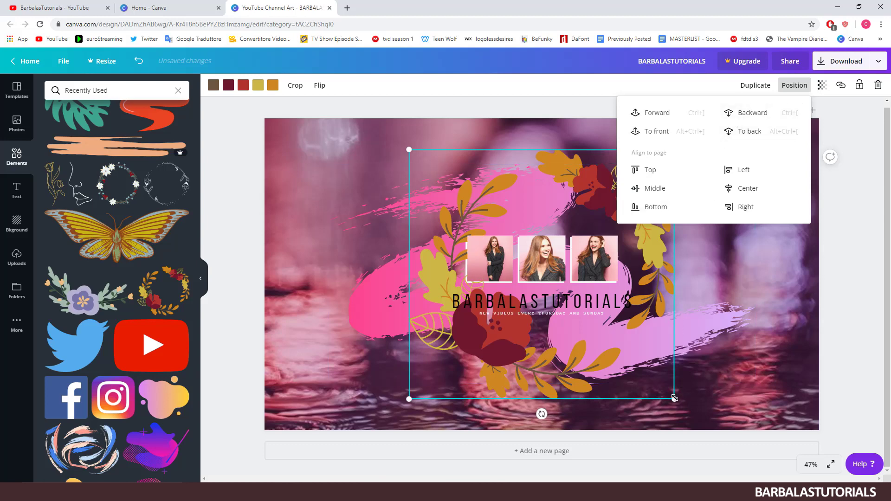
click(654, 367)
drag(618, 350, 612, 341)
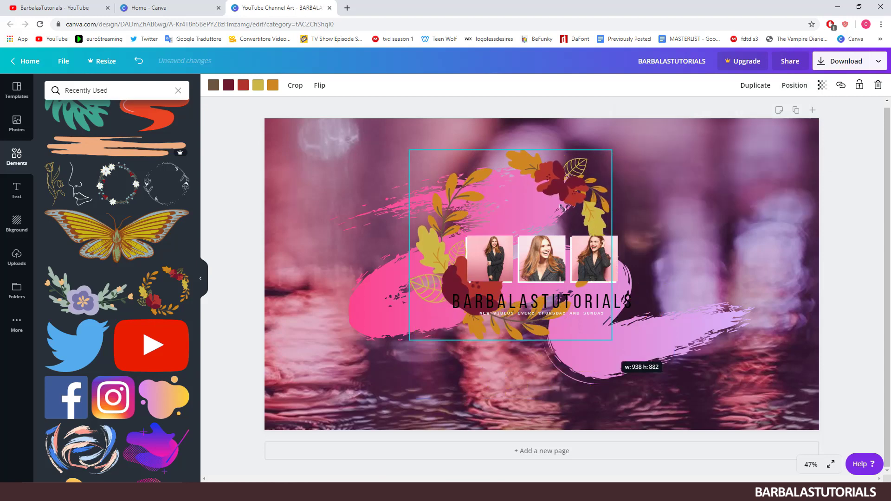
drag(586, 219, 594, 227)
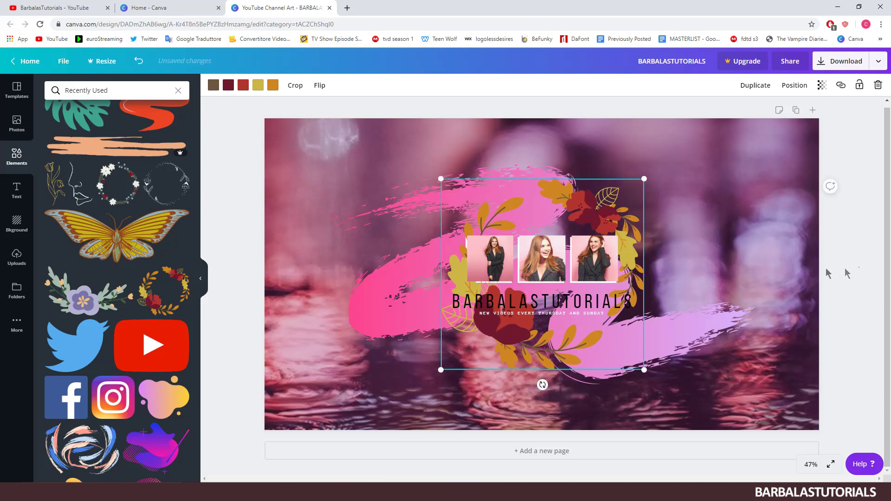
Try pink, lavender, yellow, red, purple and black on the wreath's leaves, leaving them orange.
click(273, 86)
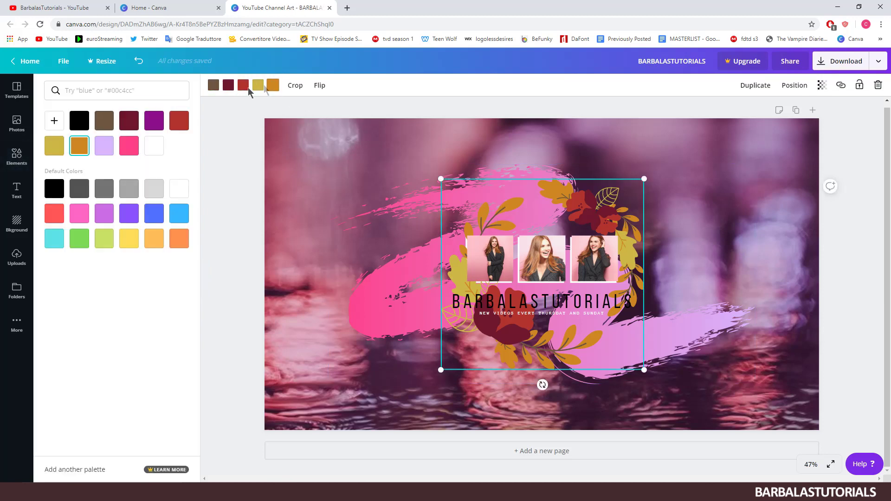
click(132, 149)
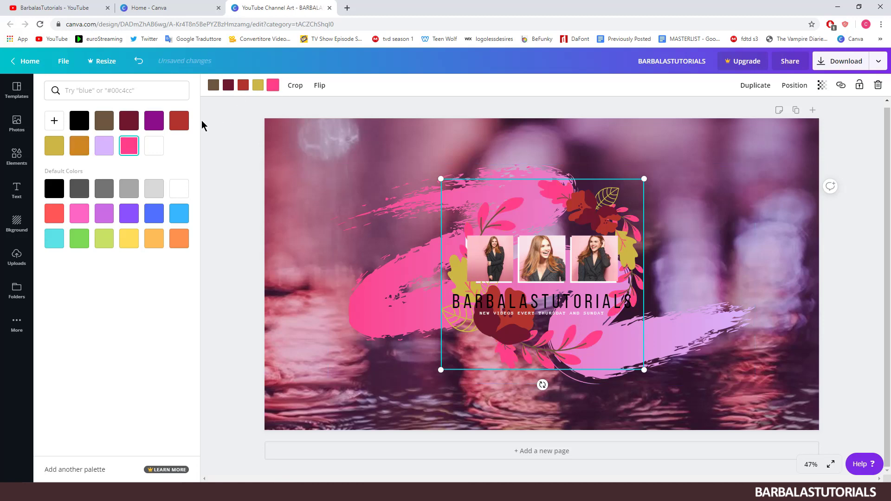
click(105, 146)
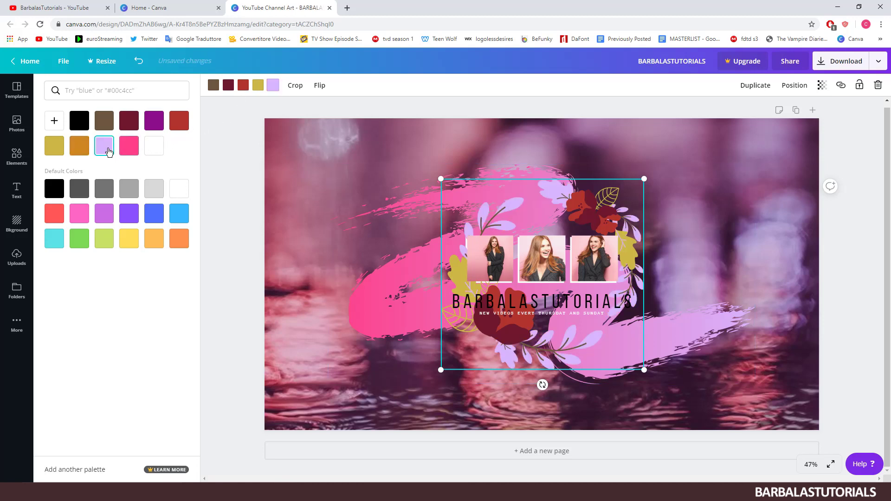
click(85, 150)
click(54, 148)
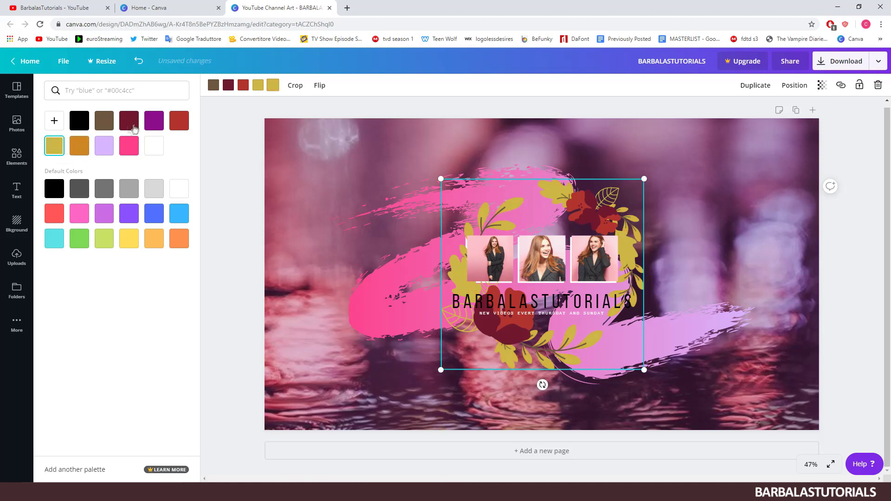
click(179, 121)
click(154, 125)
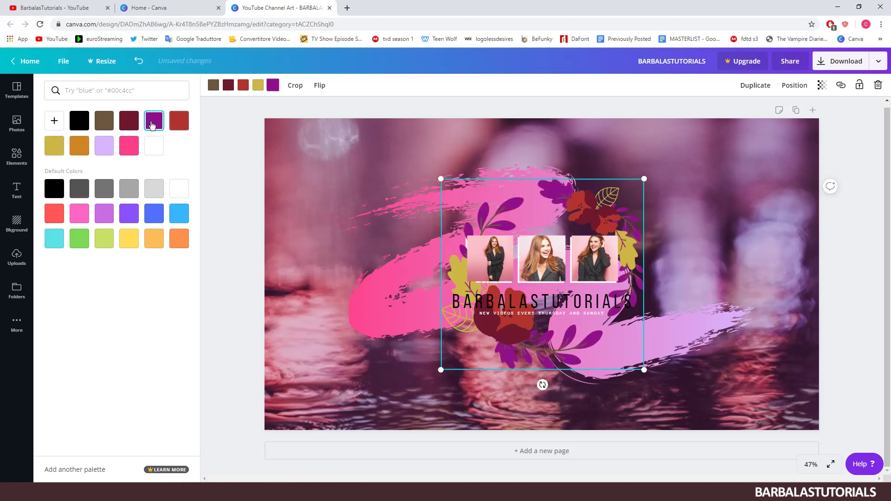
click(135, 125)
click(80, 122)
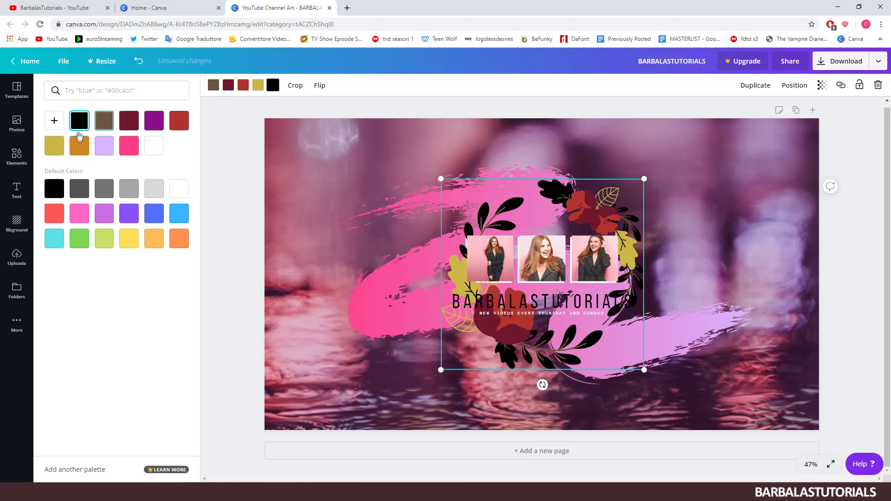
click(73, 150)
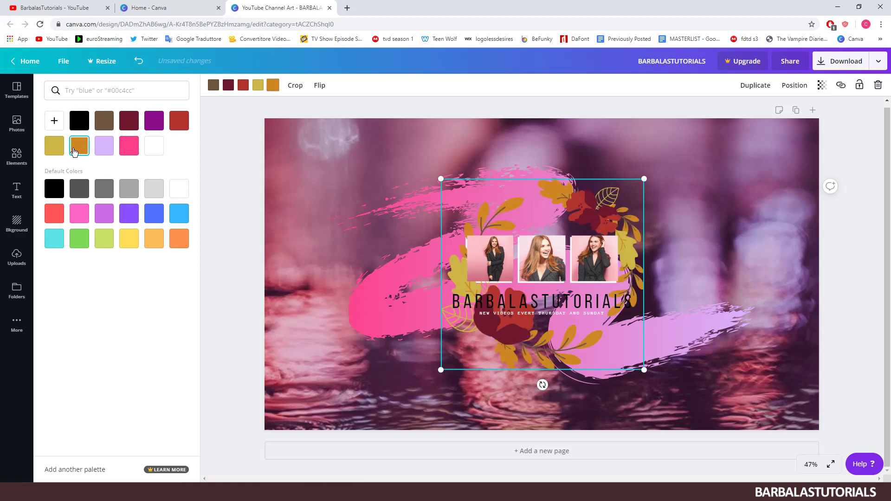
Recolour the wreath's maroon flowers to hot pink and open the download options.
click(259, 91)
click(243, 87)
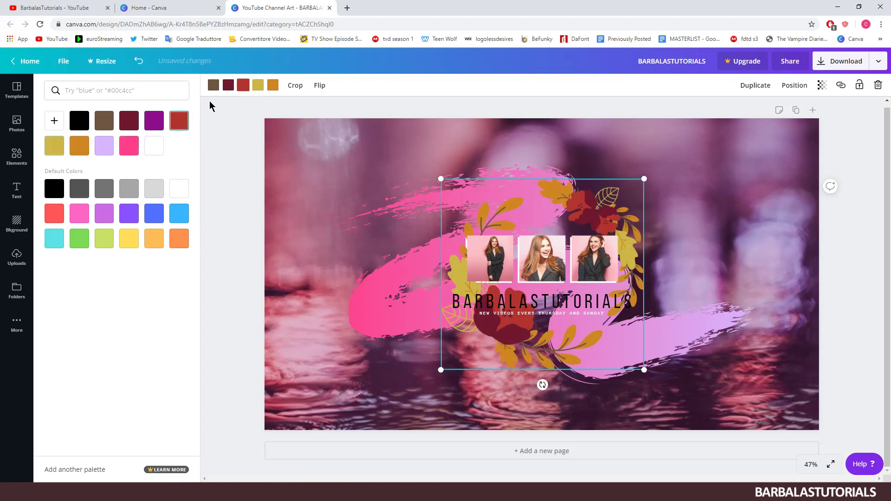
click(228, 89)
click(153, 122)
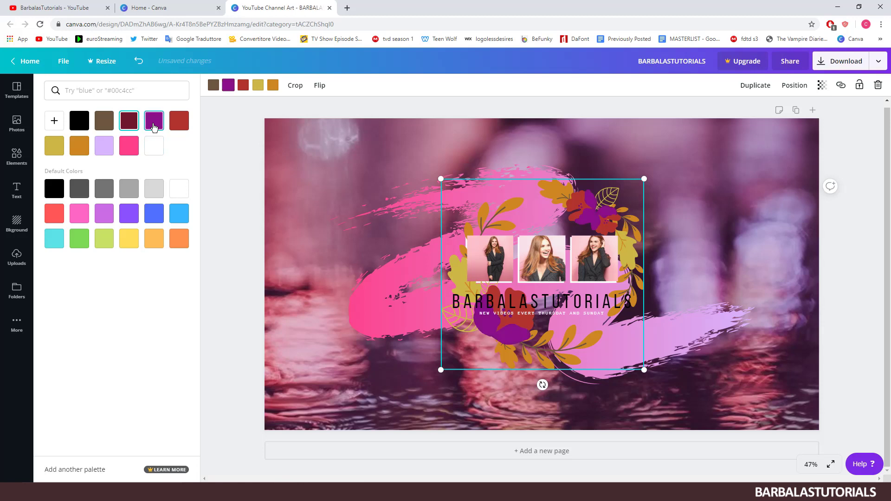
click(128, 146)
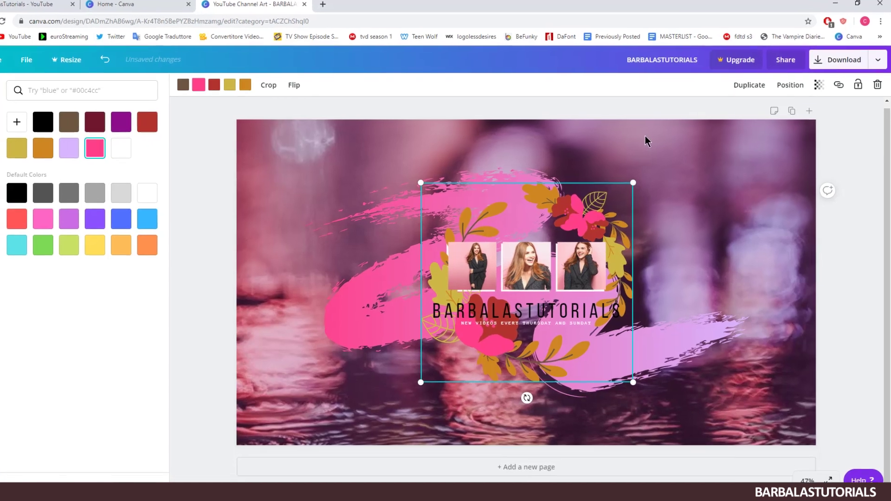
click(645, 139)
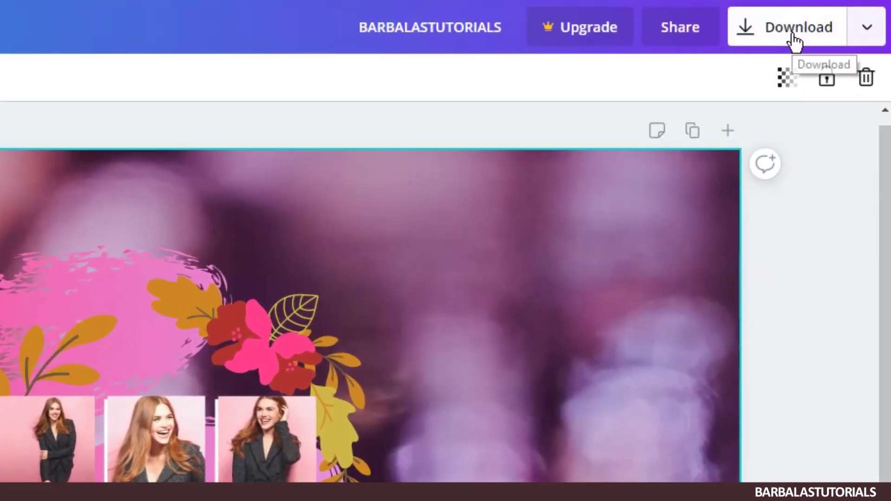
click(794, 40)
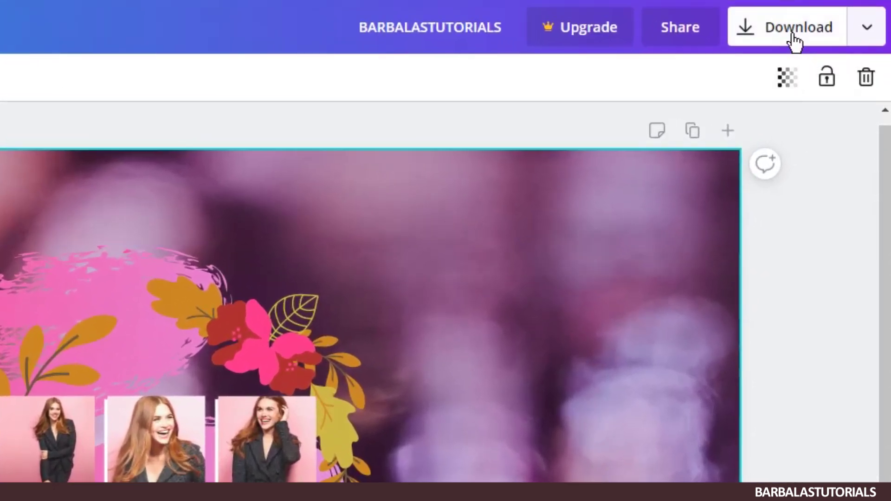